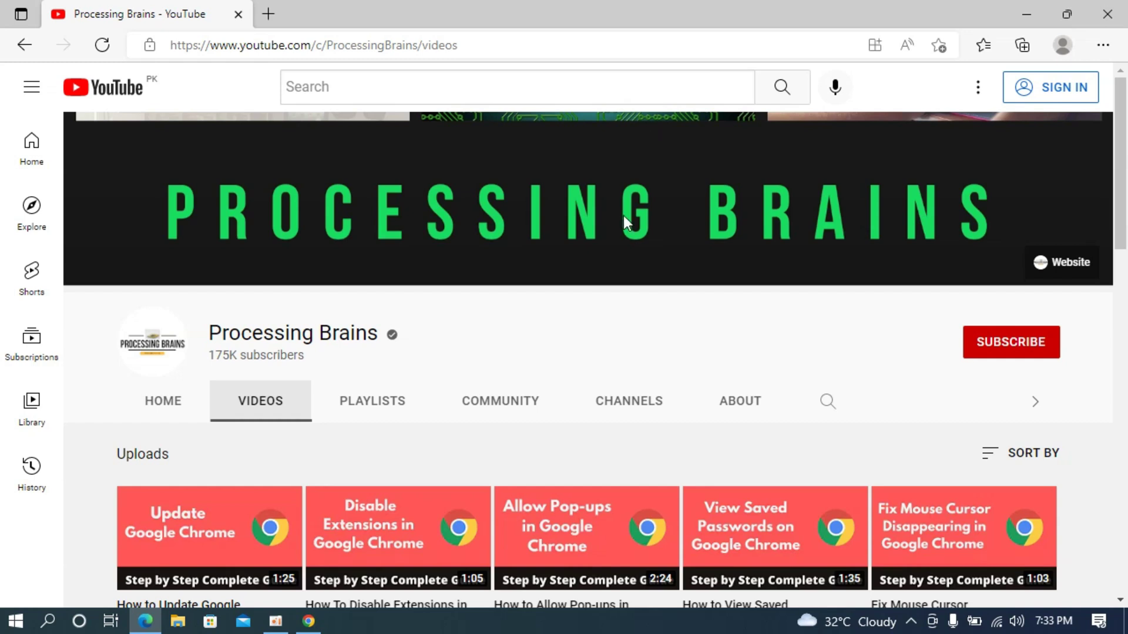
# Open Edge Settings from the Settings and more menu, landing on the profile page
pyautogui.click(1103, 50)
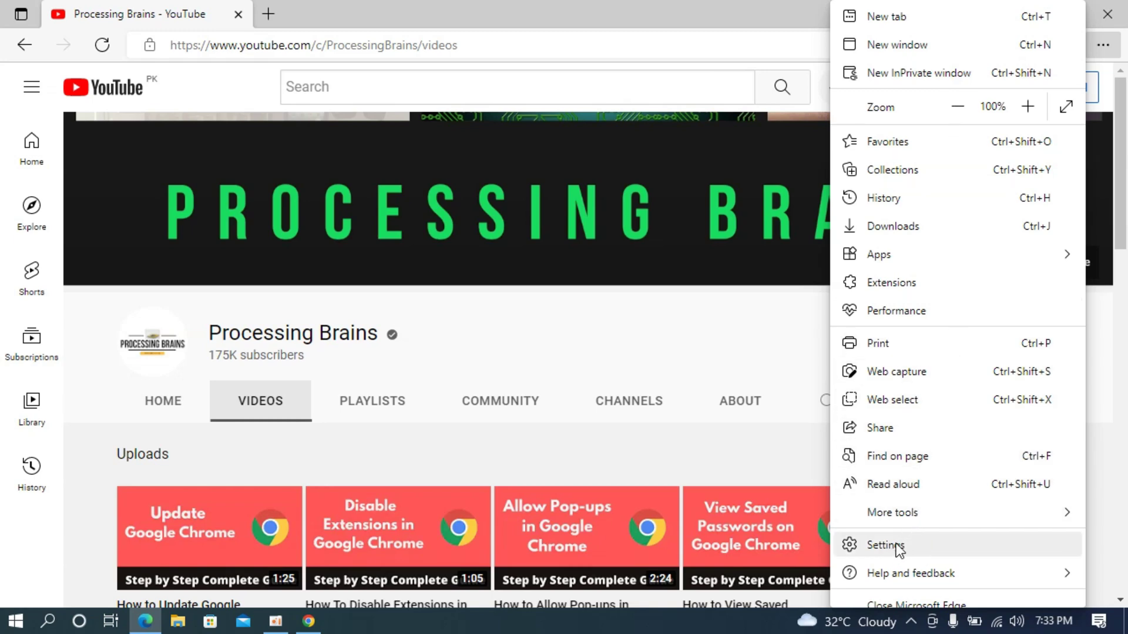
pyautogui.click(910, 549)
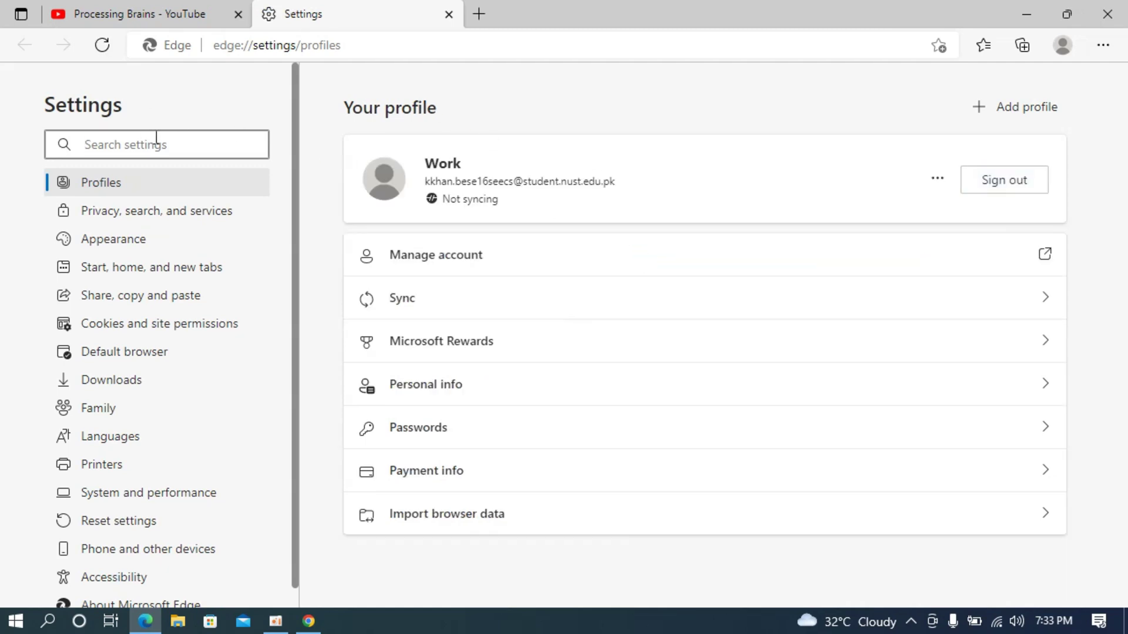
pyautogui.write('c')
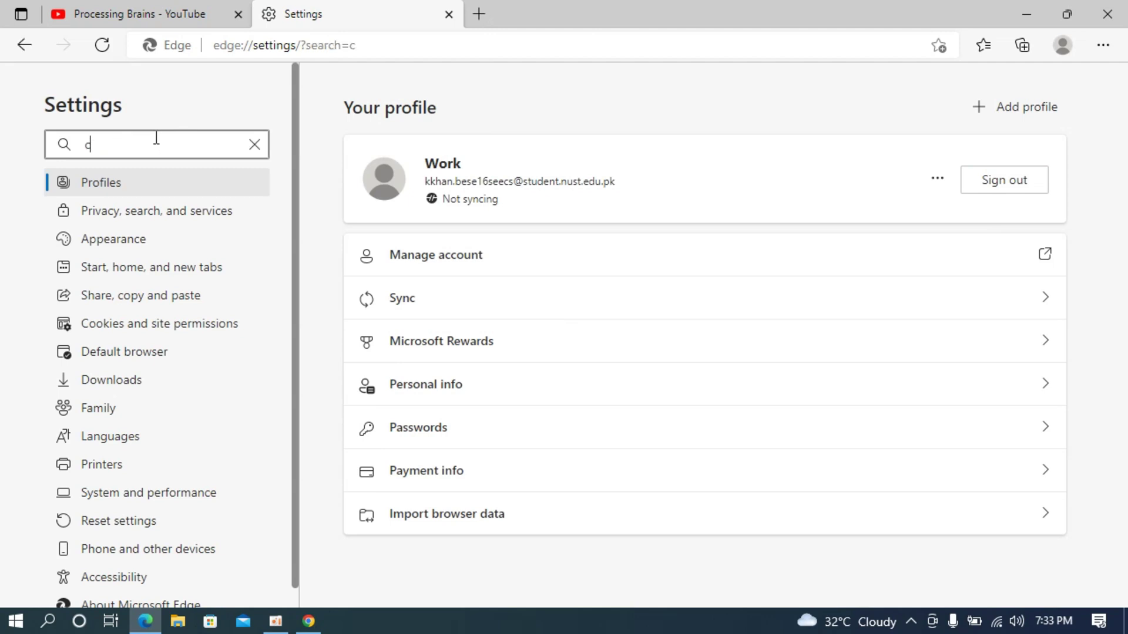
pyautogui.write('ache')
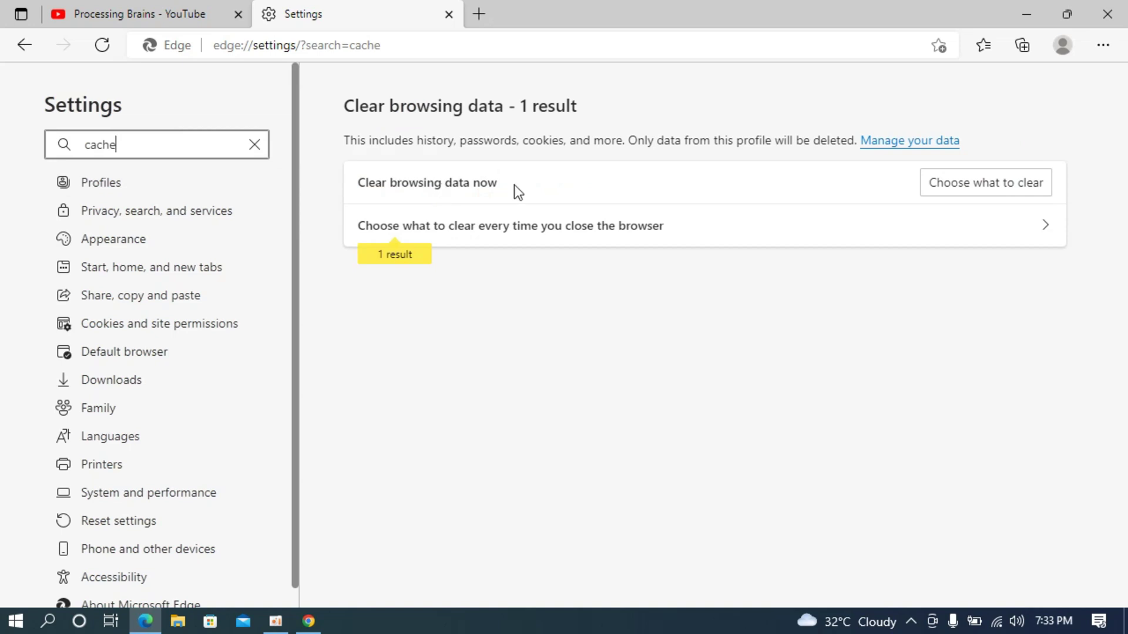
# Open the Clear browsing data dialog via 'Choose what to clear'
pyautogui.click(956, 187)
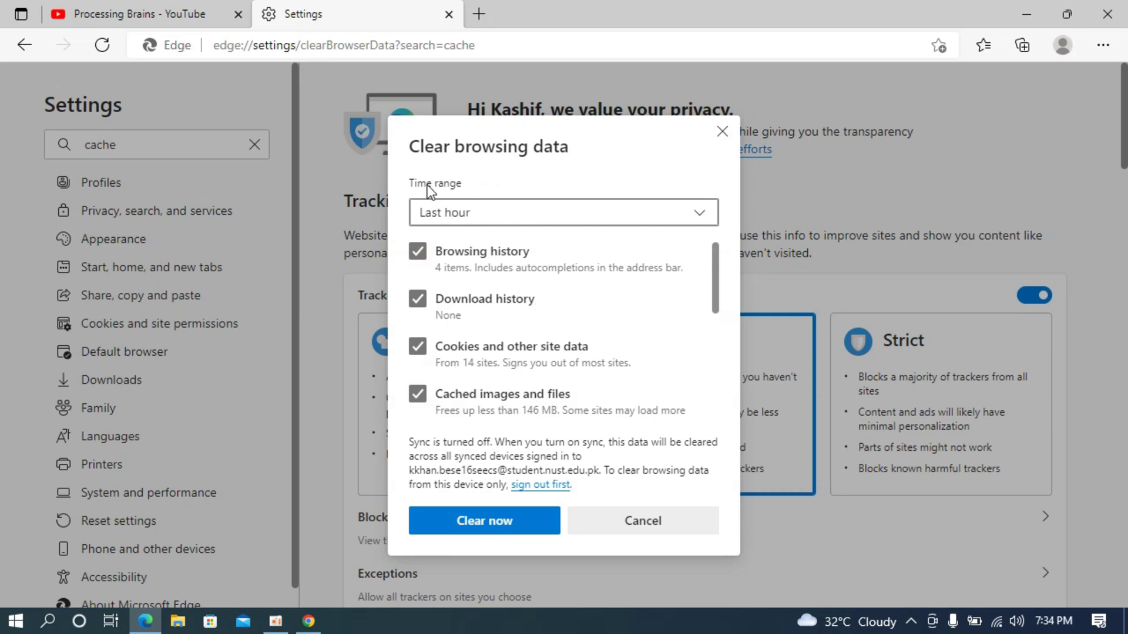
# Set the Clear browsing data time range to All time
pyautogui.click(493, 213)
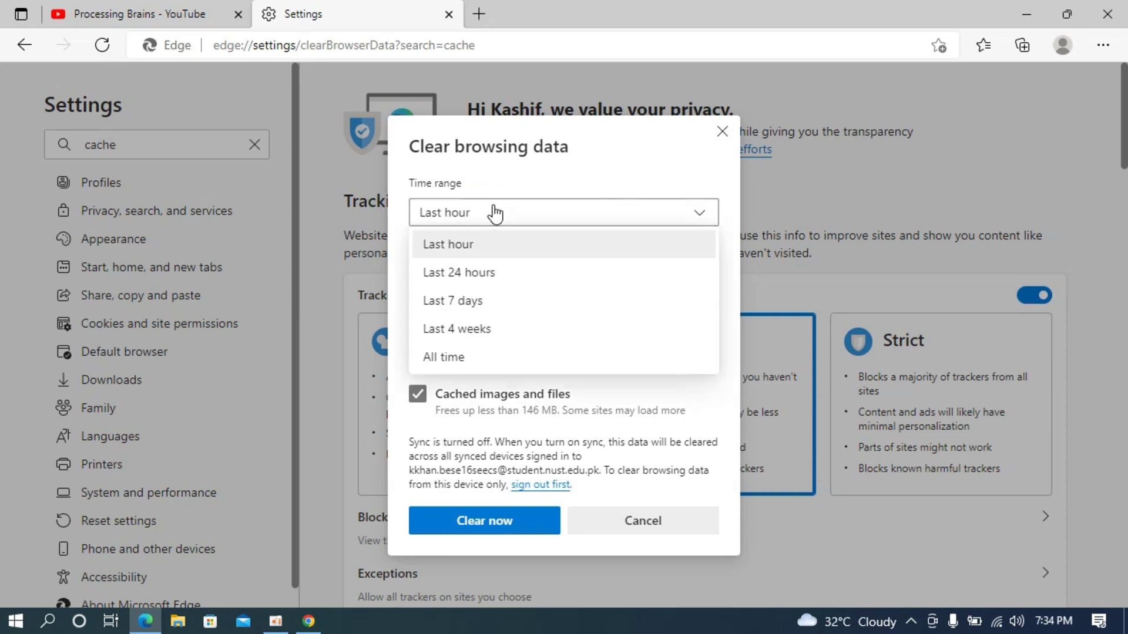
pyautogui.click(447, 358)
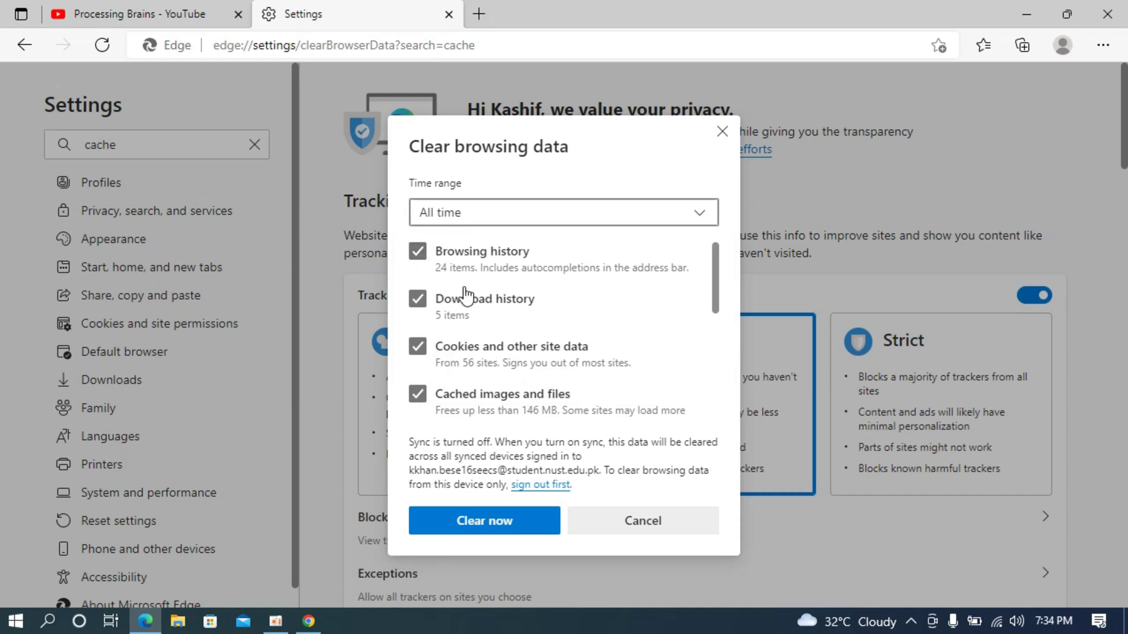
pyautogui.scroll(-1, 465, 295)
pyautogui.scroll(2, 421, 329)
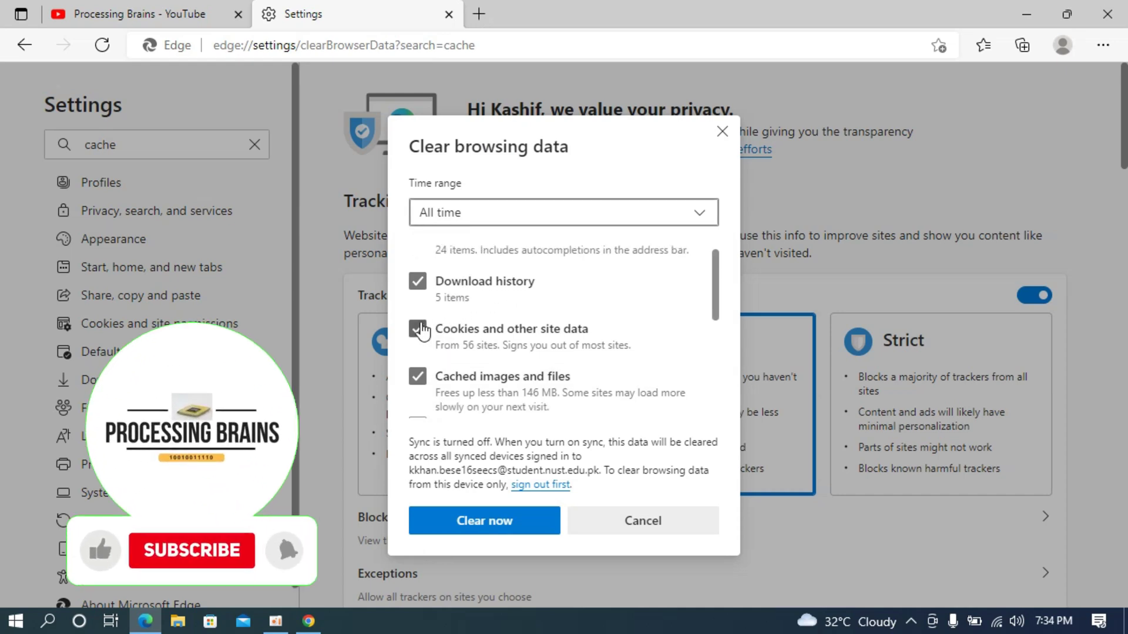
# Uncheck Browsing history and Download history, leaving only cookies and cached images and files selected
pyautogui.click(418, 253)
pyautogui.click(417, 302)
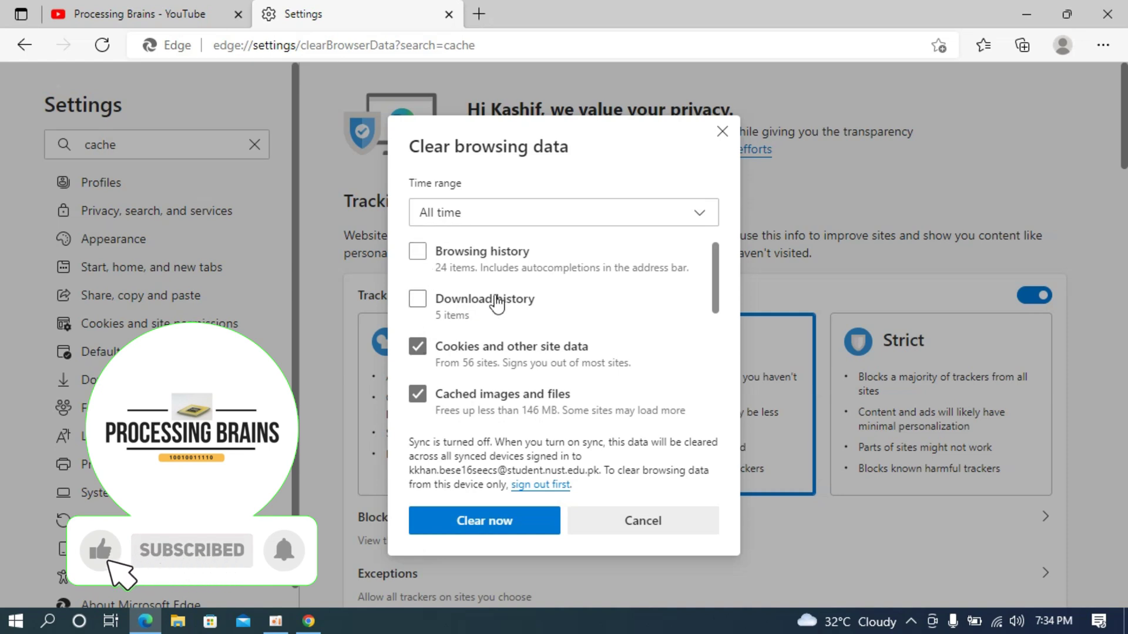
pyautogui.scroll(-1, 496, 320)
pyautogui.scroll(-1, 469, 371)
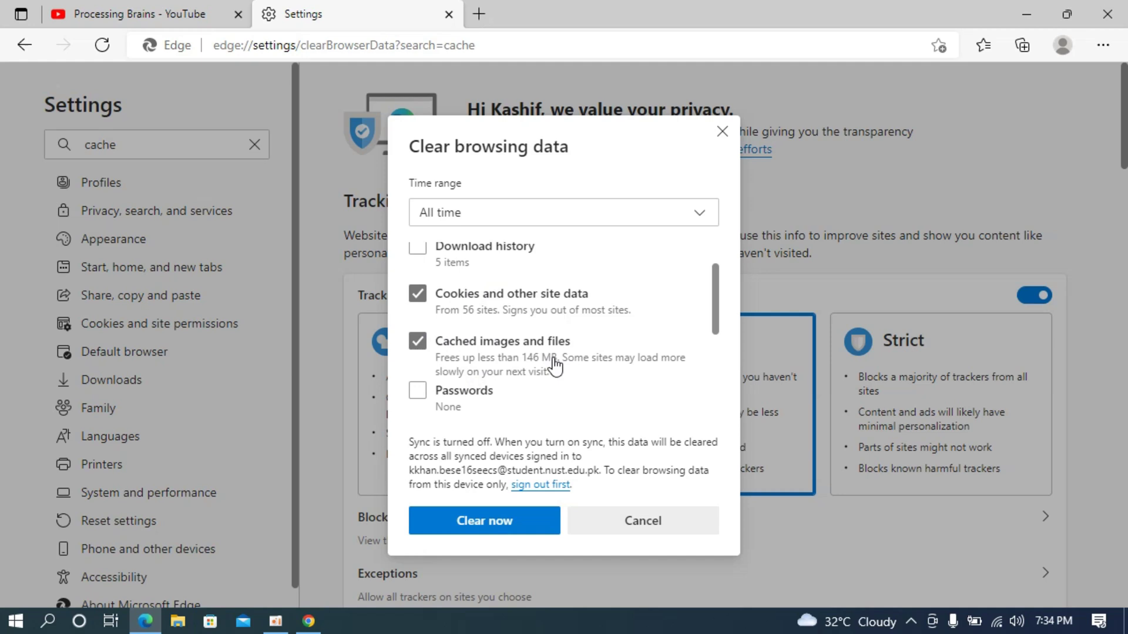
pyautogui.scroll(-1, 551, 366)
pyautogui.scroll(-2, 556, 365)
pyautogui.scroll(1, 551, 356)
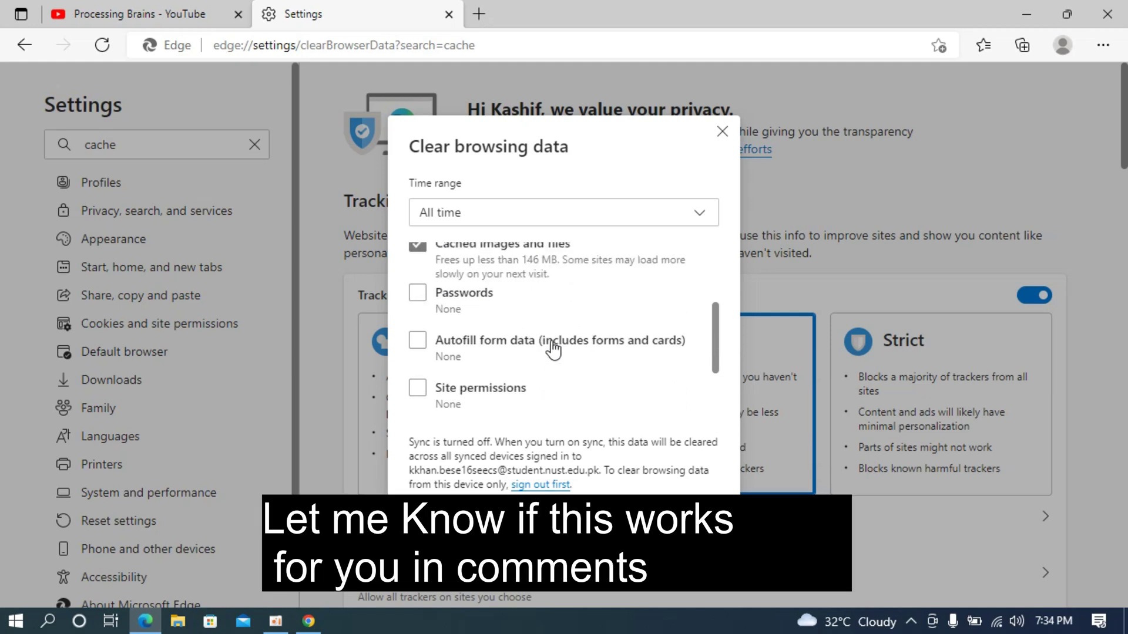
pyautogui.scroll(1, 549, 347)
pyautogui.scroll(1, 523, 381)
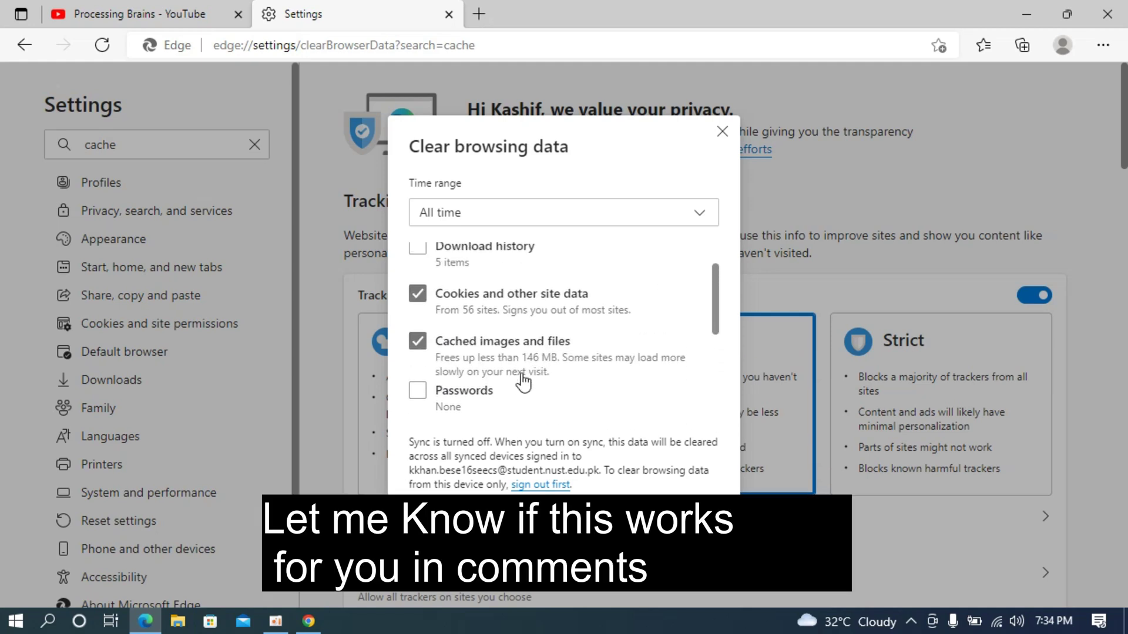